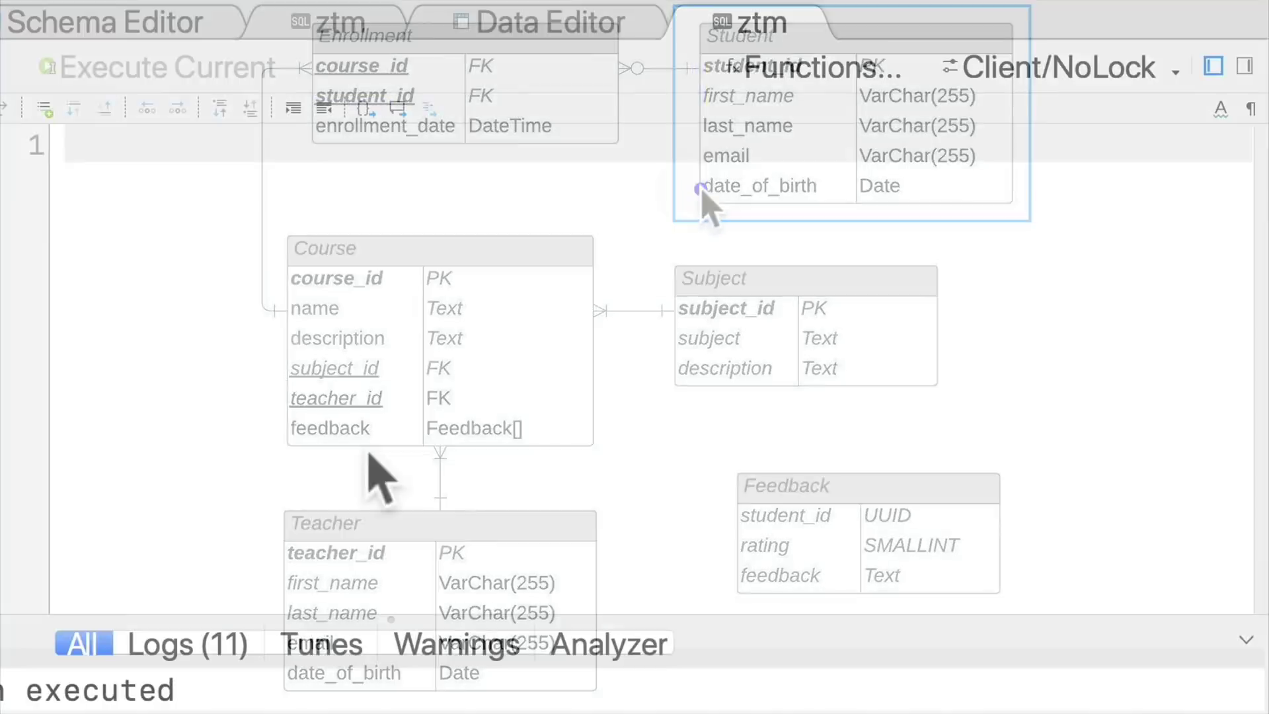
{"action": "type", "text": "CREATE TABLE teacher ("}
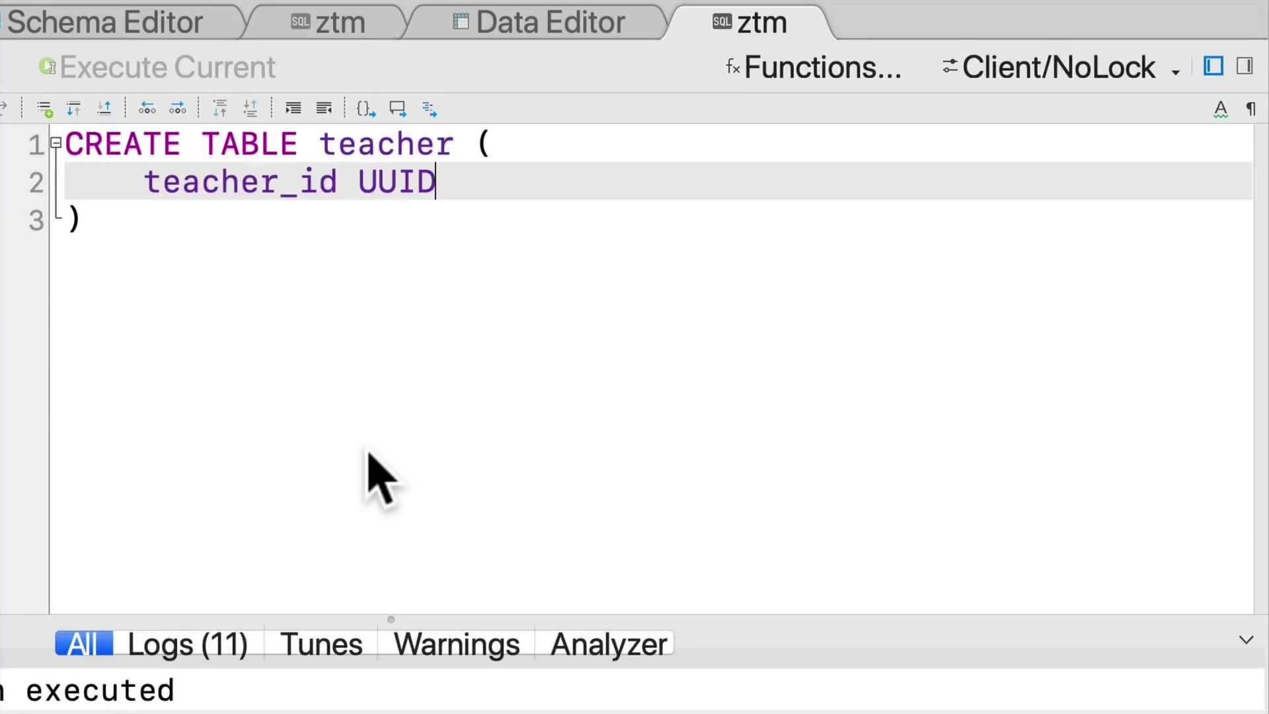
{"action": "type", "text": "RY KEY DEFAULT uuid_generate_v4(),"}
Step: Add a new line in the query, then collapse the course table and expand enrollment in the schema tree
{"action": "key", "text": "Return"}
{"action": "type", "text": "first_name VARCHAR(255)"}
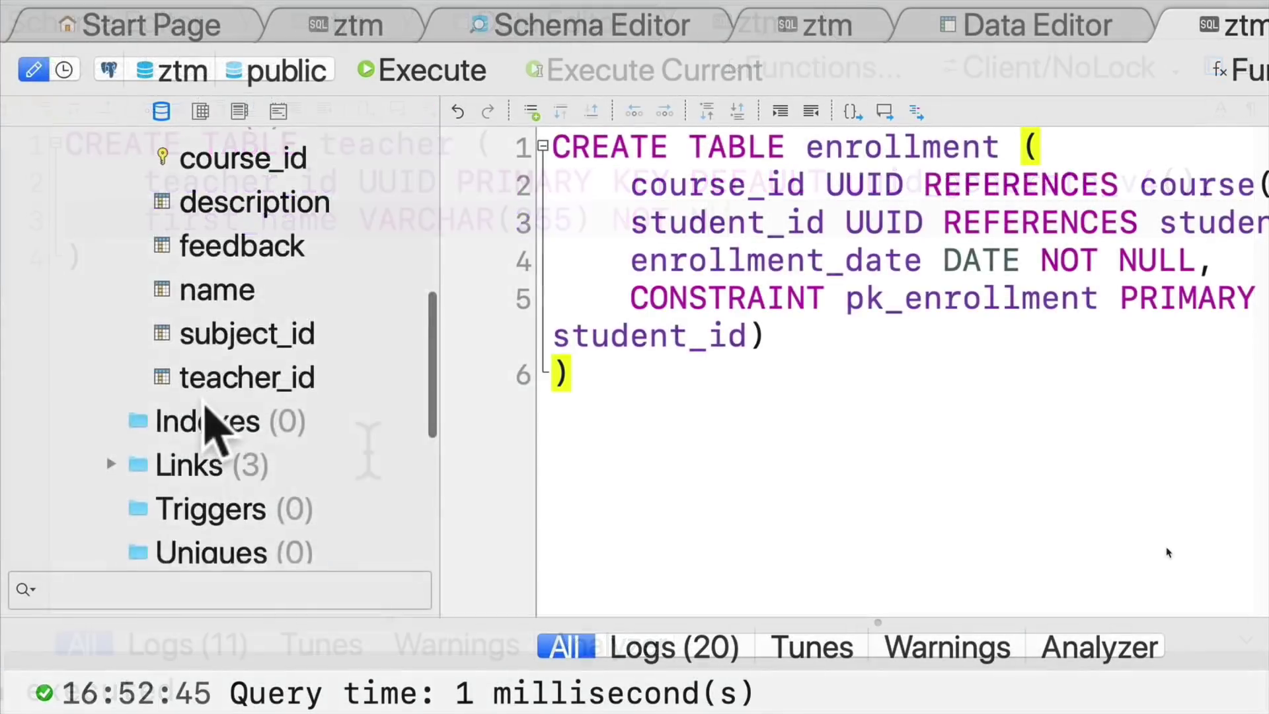
{"action": "scroll", "coordinate": [214, 426], "scroll_direction": "up", "scroll_amount": 5}
{"action": "left_click", "coordinate": [113, 326]}
{"action": "left_click", "coordinate": [88, 237]}
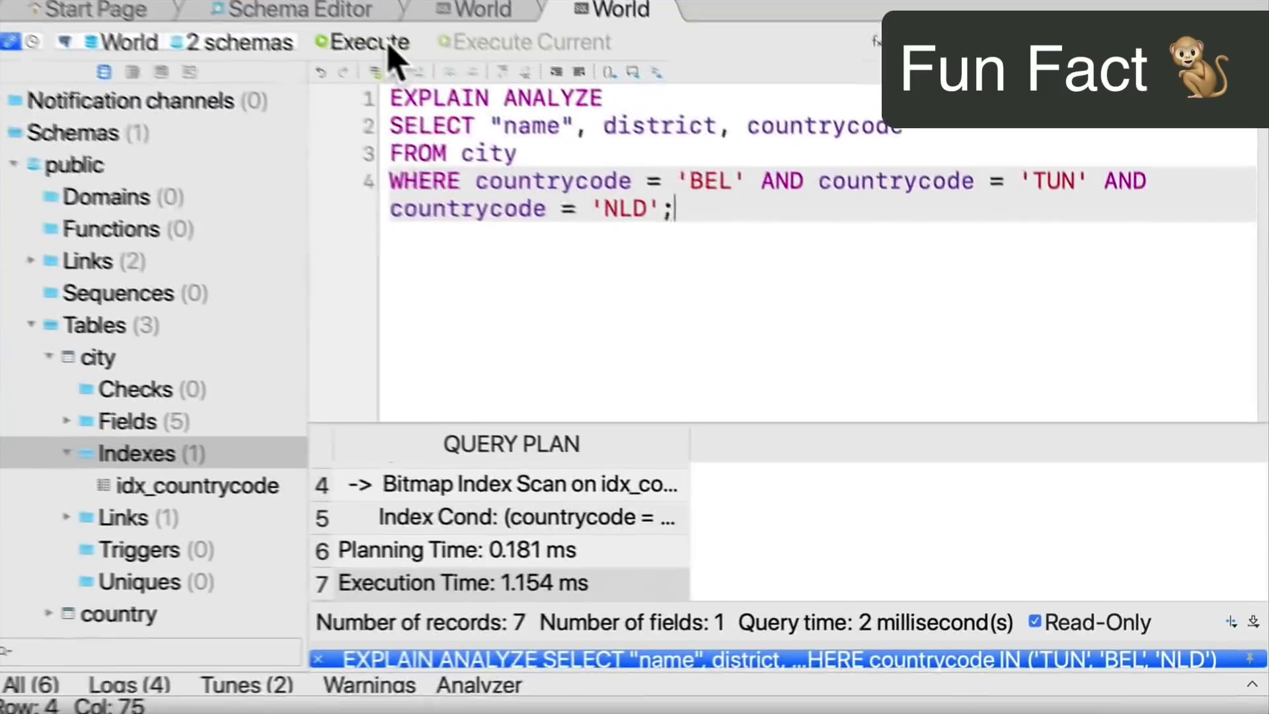
Step: Re-run the EXPLAIN ANALYZE query on city and check the plan's execution time row
{"action": "left_click", "coordinate": [379, 47]}
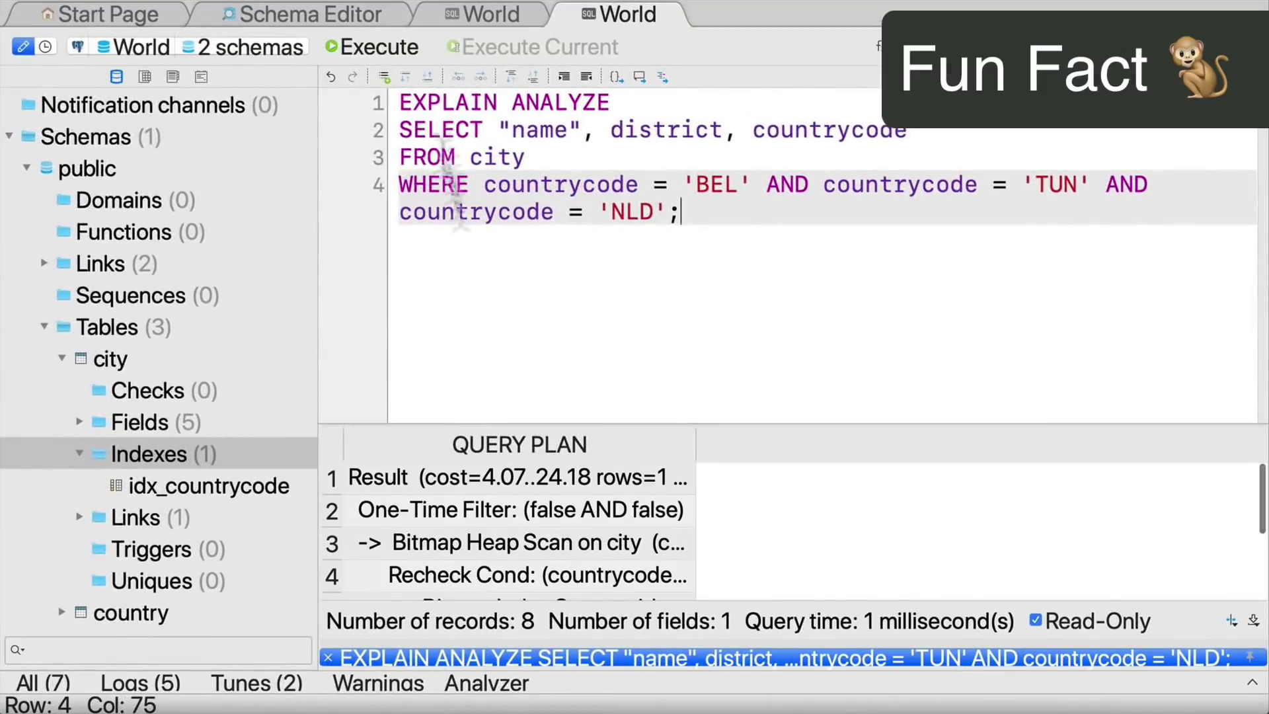
{"action": "left_click", "coordinate": [543, 582]}
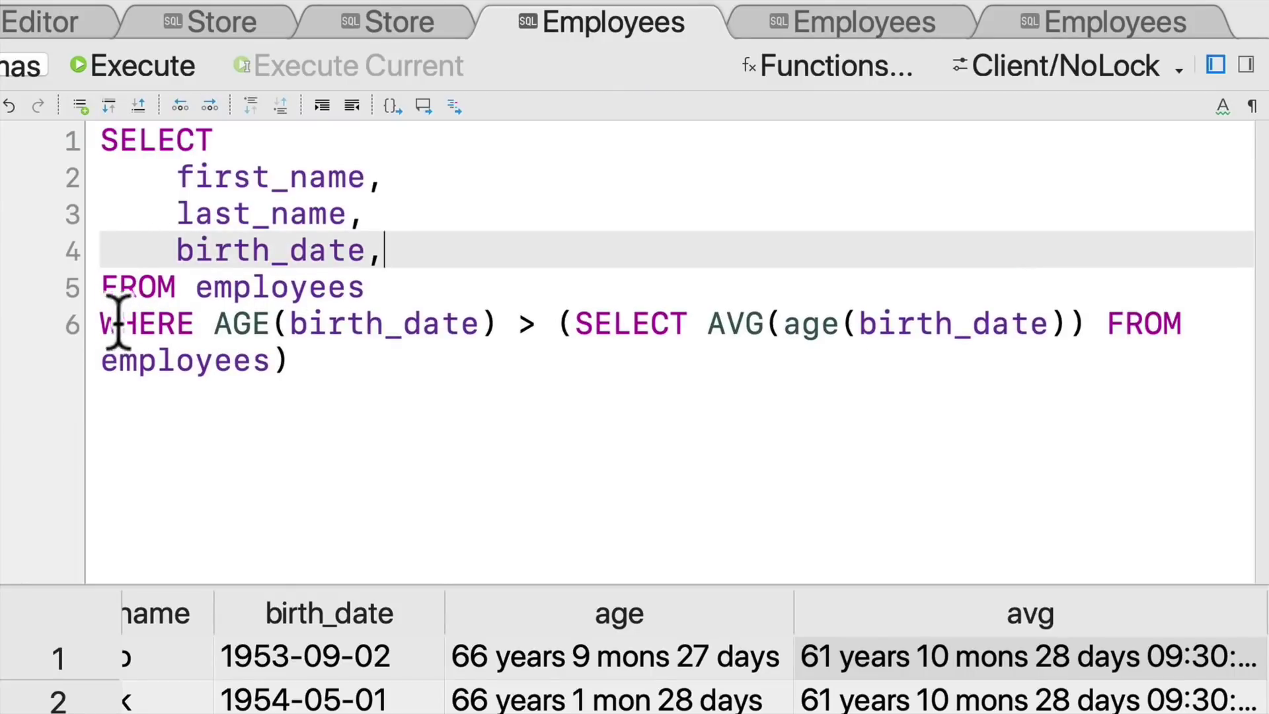
Step: Highlight the average-age comparison in the employees query's WHERE clause
{"action": "mouse_move", "coordinate": [493, 324]}
{"action": "left_mouse_down"}
{"action": "mouse_move", "coordinate": [100, 323]}
{"action": "mouse_move", "coordinate": [1100, 323]}
{"action": "left_mouse_up"}
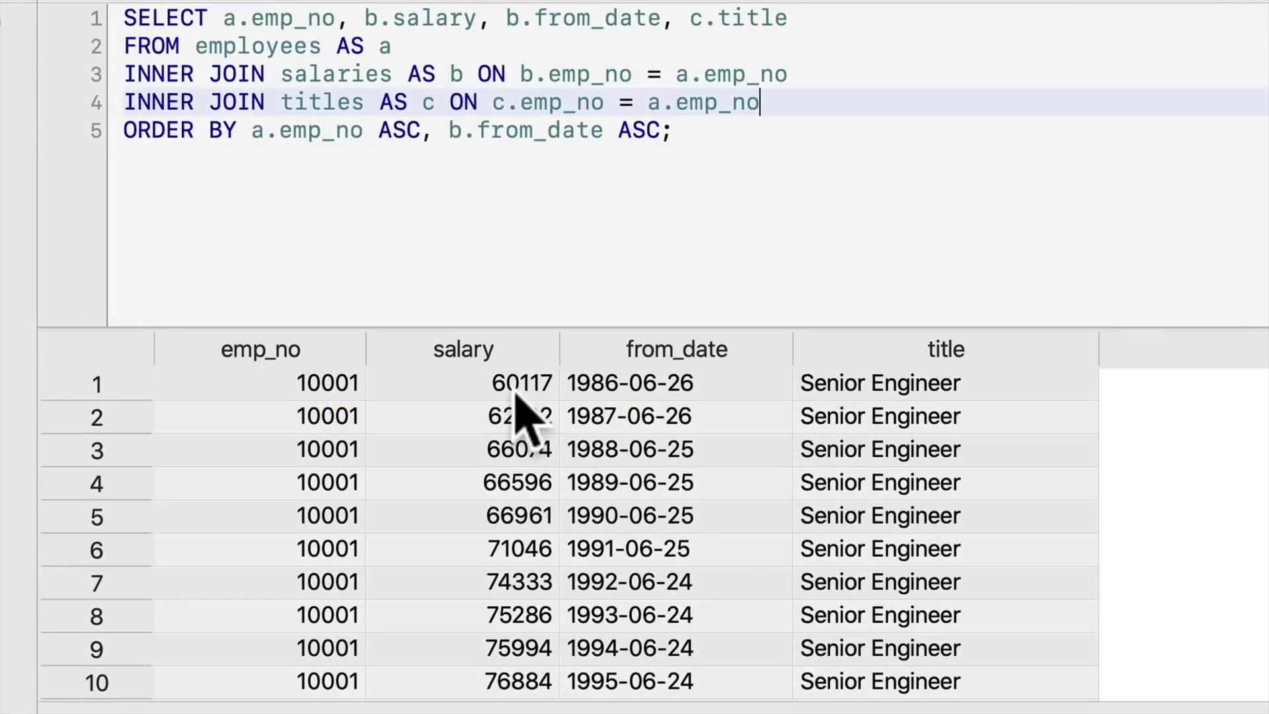
Step: Step through the salary rows in the results grid, starting from the first row
{"action": "left_click", "coordinate": [516, 387]}
{"action": "key", "text": "Down"}
{"action": "key", "text": "Down"}
{"action": "key", "text": "Down"}
{"action": "key", "text": "Down"}
{"action": "key", "text": "Down"}
{"action": "key", "text": "Down"}
{"action": "key", "text": "Down"}
{"action": "key", "text": "Down"}
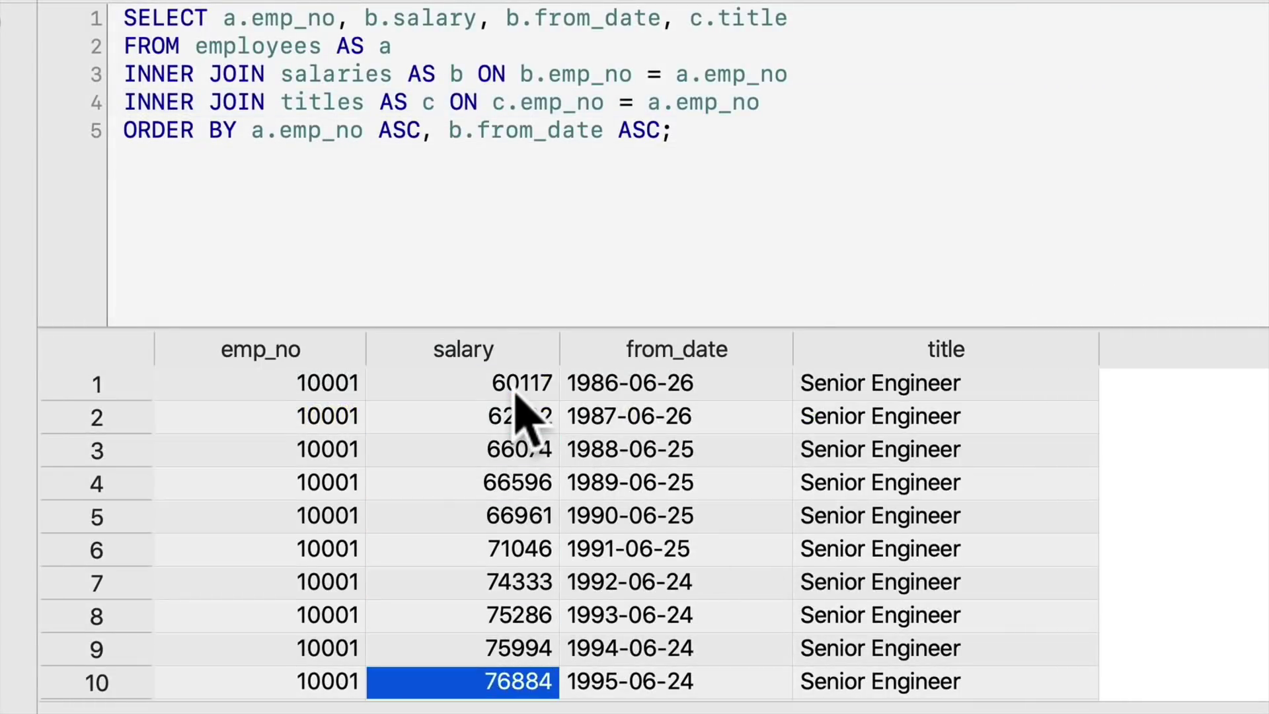
{"action": "key", "text": "Down"}
{"action": "key", "text": "Down"}
{"action": "key", "text": "Down"}
{"action": "key", "text": "Down"}
{"action": "key", "text": "Down"}
{"action": "key", "text": "Down"}
{"action": "key", "text": "Down"}
{"action": "key", "text": "Down"}
{"action": "key", "text": "Down"}
{"action": "key", "text": "Up"}
{"action": "key", "text": "Up"}
{"action": "key", "text": "Up"}
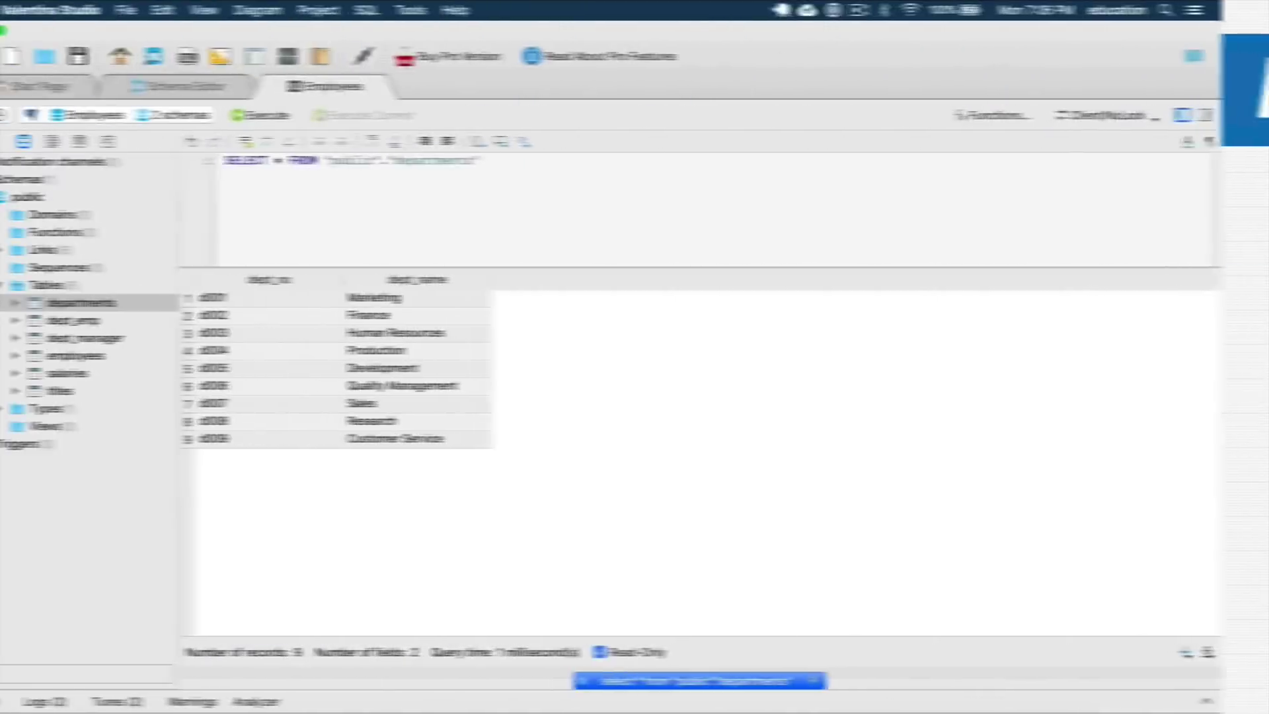
Step: Swap departments for salaries in the SELECT * query, run it, and select a salary value
{"action": "key", "text": "BackSpace"}
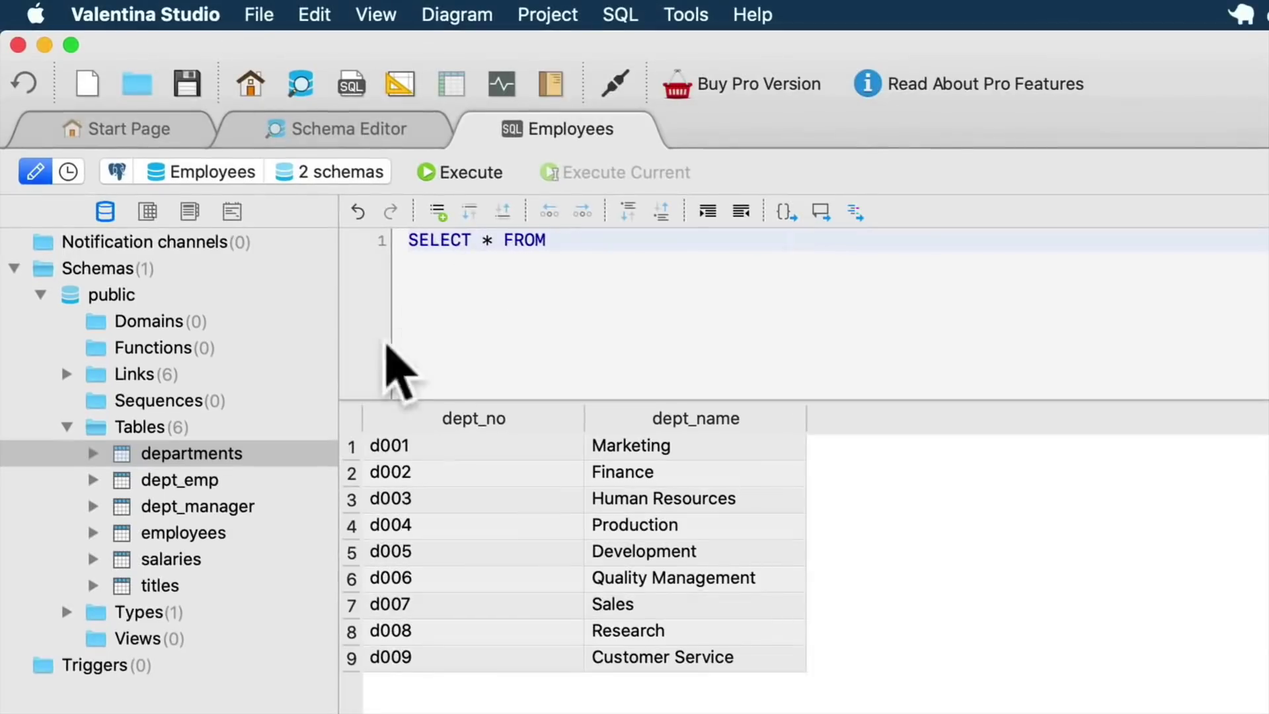
{"action": "left_click", "coordinate": [113, 372]}
{"action": "left_click", "coordinate": [461, 172]}
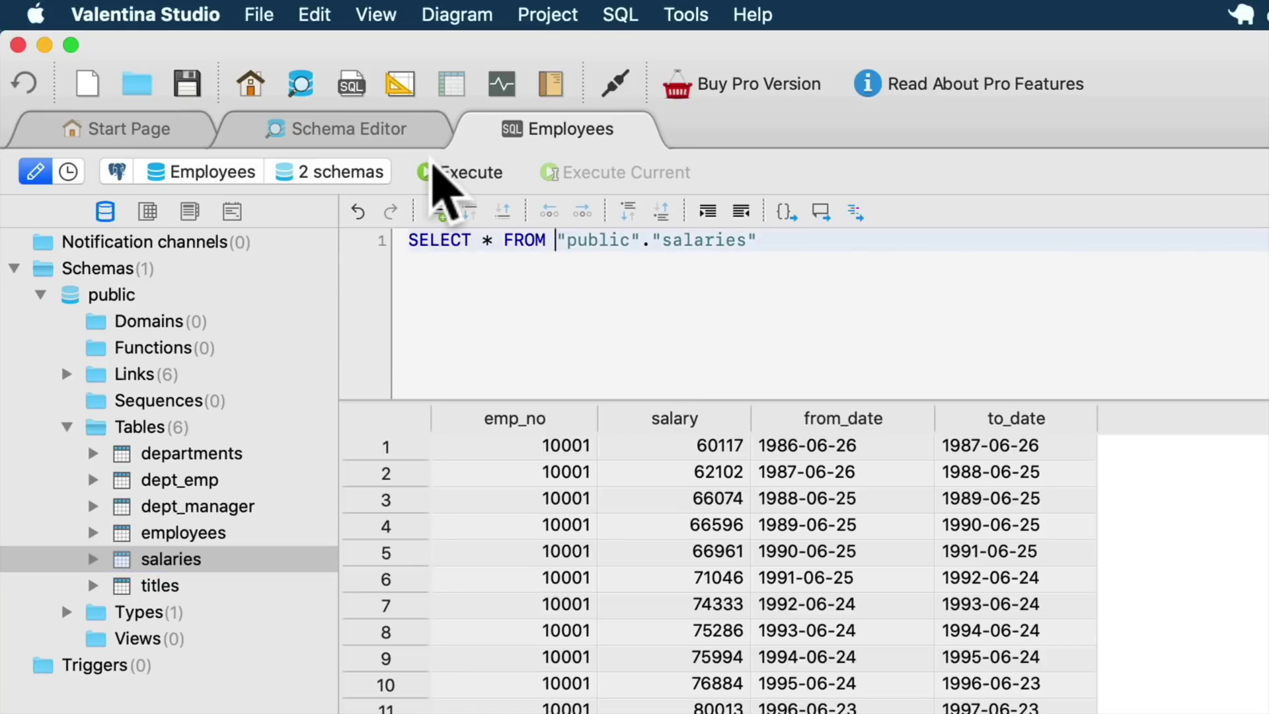
{"action": "left_click", "coordinate": [565, 446]}
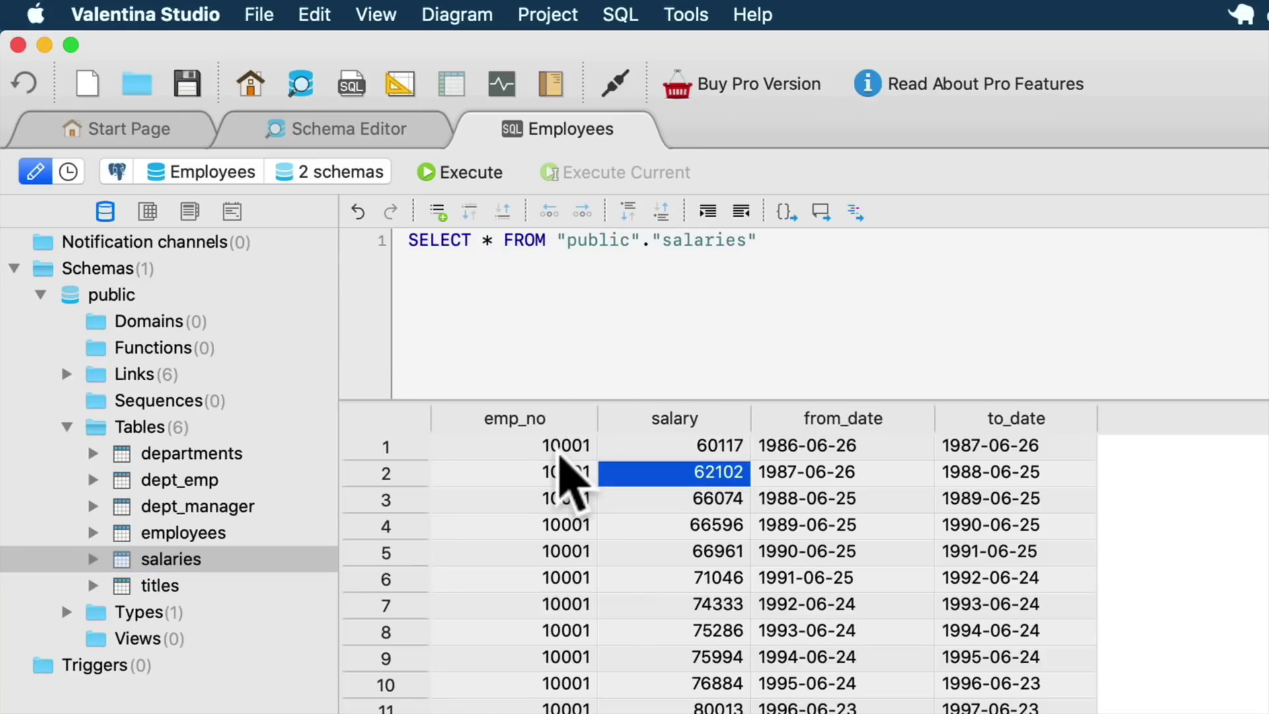